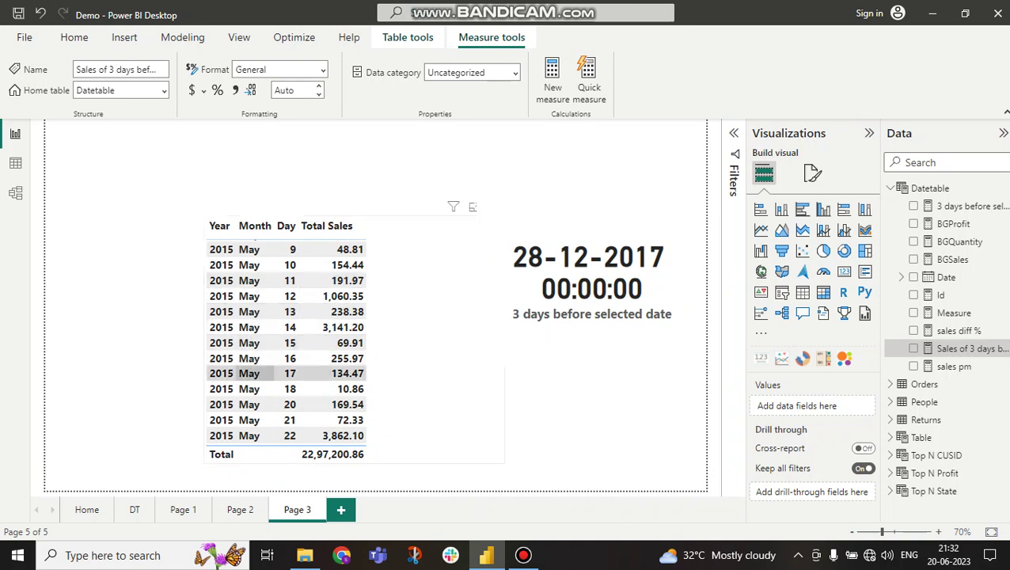
Select 17 May 2015 in the table and show the '3 days before selected date' DATEADD formula
left_click(237, 372)
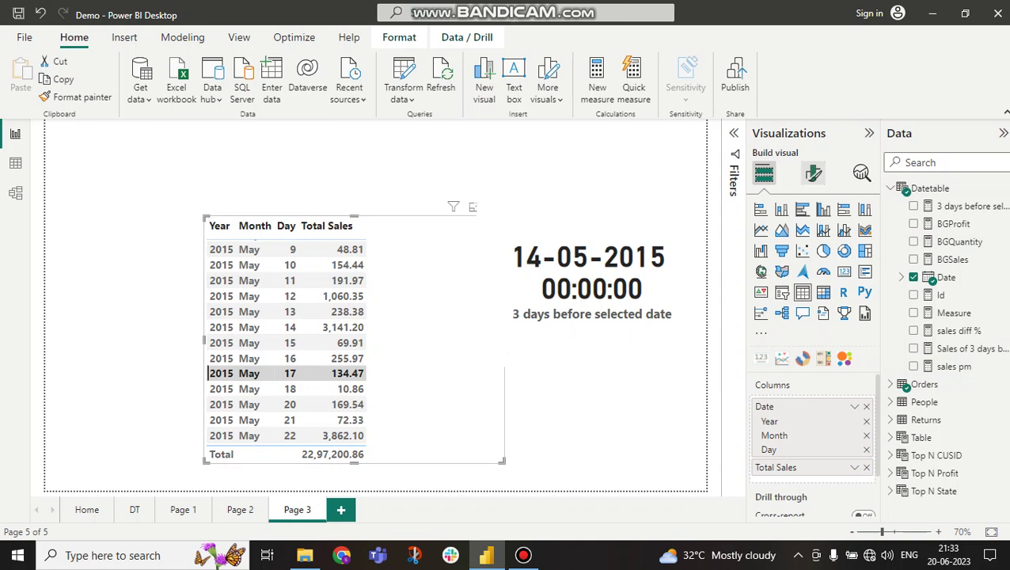
left_click(966, 206)
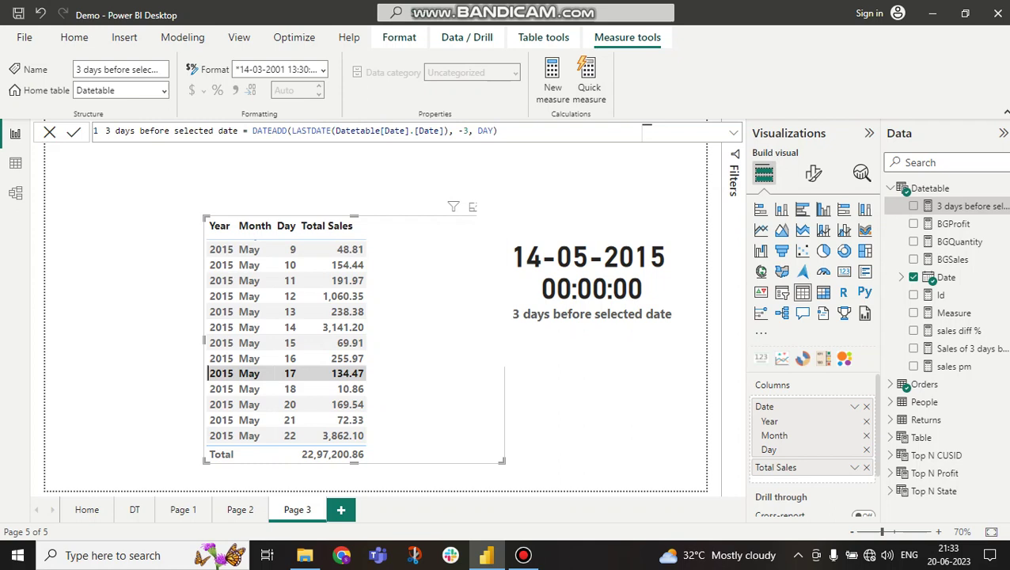
Highlight the formula's LASTDATE column, -3 offset and DAY interval, then cancel without changes
left_click_drag(445, 131, 336, 131)
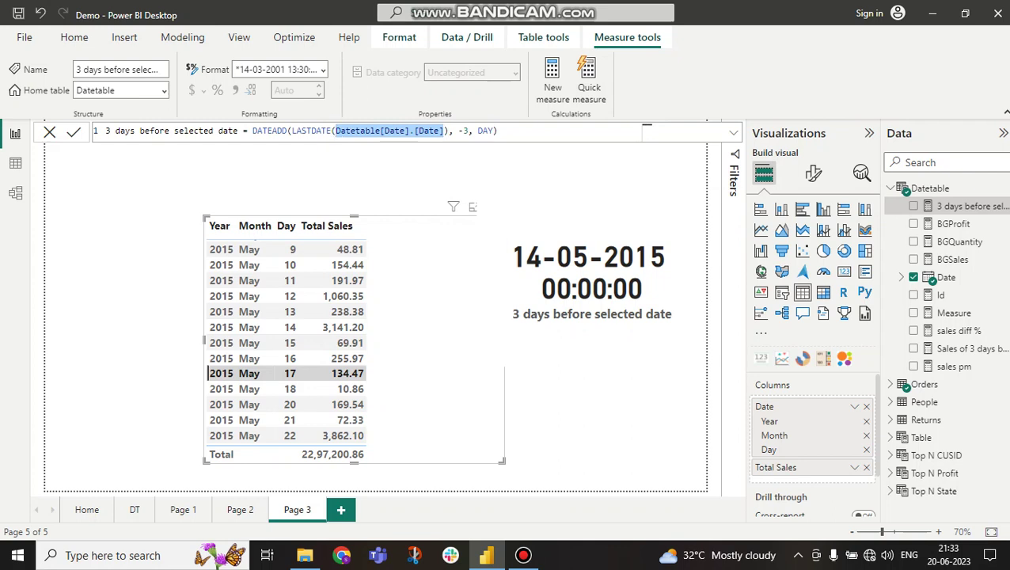
left_click_drag(468, 131, 453, 130)
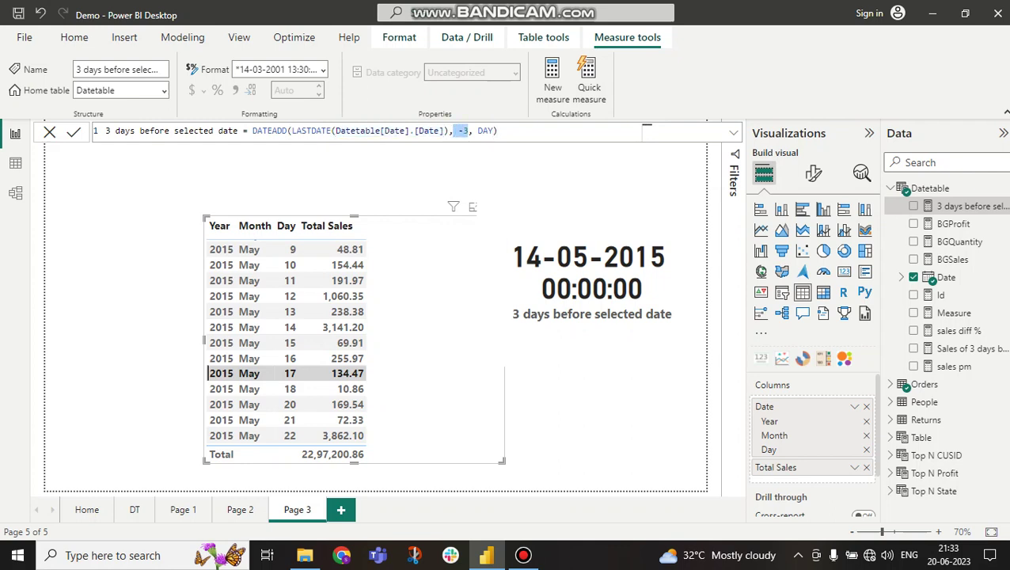
double_click(486, 131)
left_click(496, 130)
left_click_drag(472, 131, 457, 131)
left_click(645, 130)
left_click(49, 131)
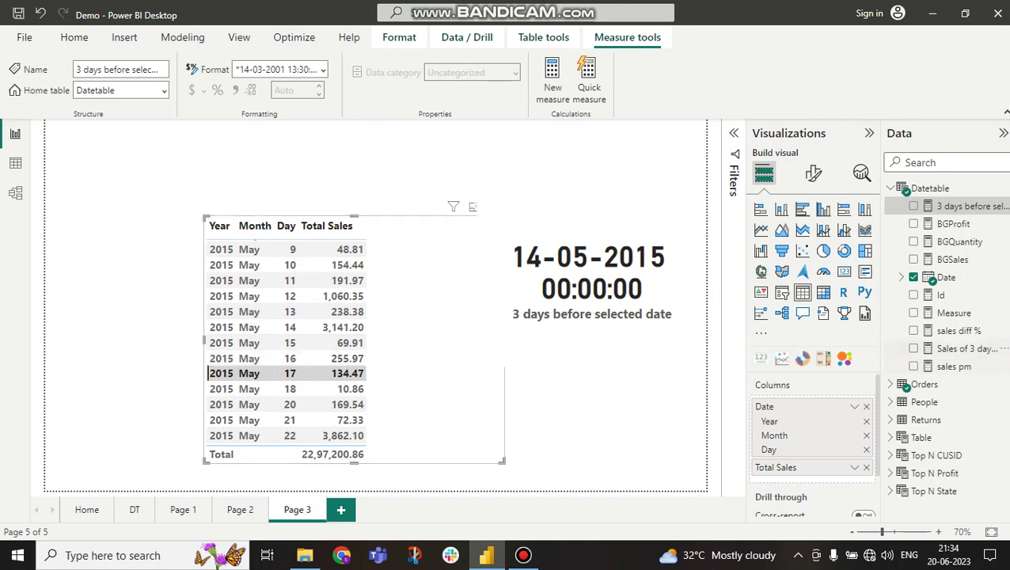
Open the Sales of 3 days before selected date formula and delete the filter argument at the end of line 4
left_click(967, 348)
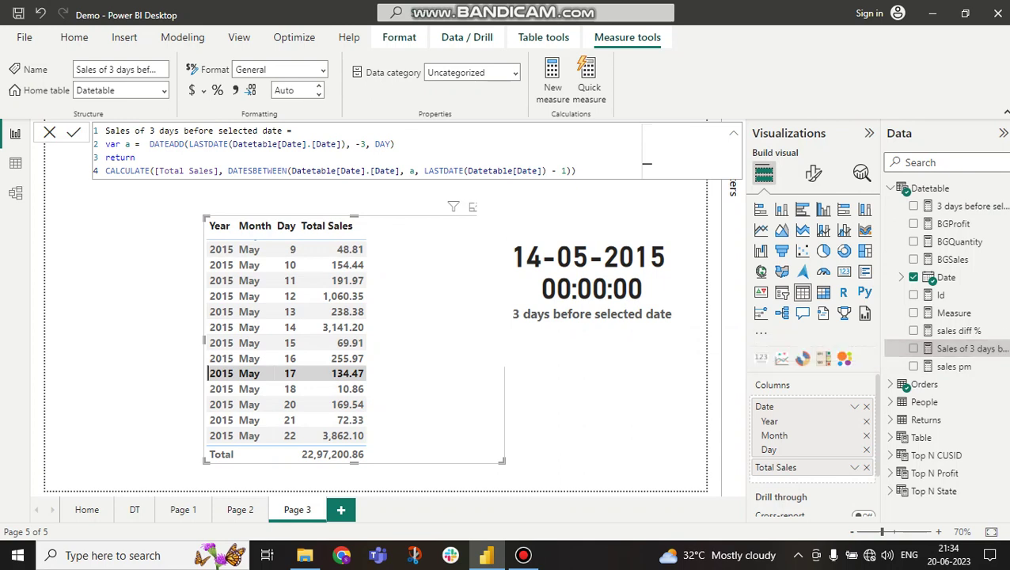
left_click_drag(152, 144, 399, 144)
left_click(398, 144)
double_click(129, 170)
left_click(647, 167)
key("BackSpace")
key("BackSpace")
key("BackSpace")
key("BackSpace")
key("BackSpace")
key("BackSpace")
key("BackSpace")
key("BackSpace")
key("BackSpace")
key("BackSpace")
key("BackSpace")
key("BackSpace")
key("BackSpace")
key("BackSpace")
key("BackSpace")
key("BackSpace")
key("BackSpace")
key("BackSpace")
key("BackSpace")
key("BackSpace")
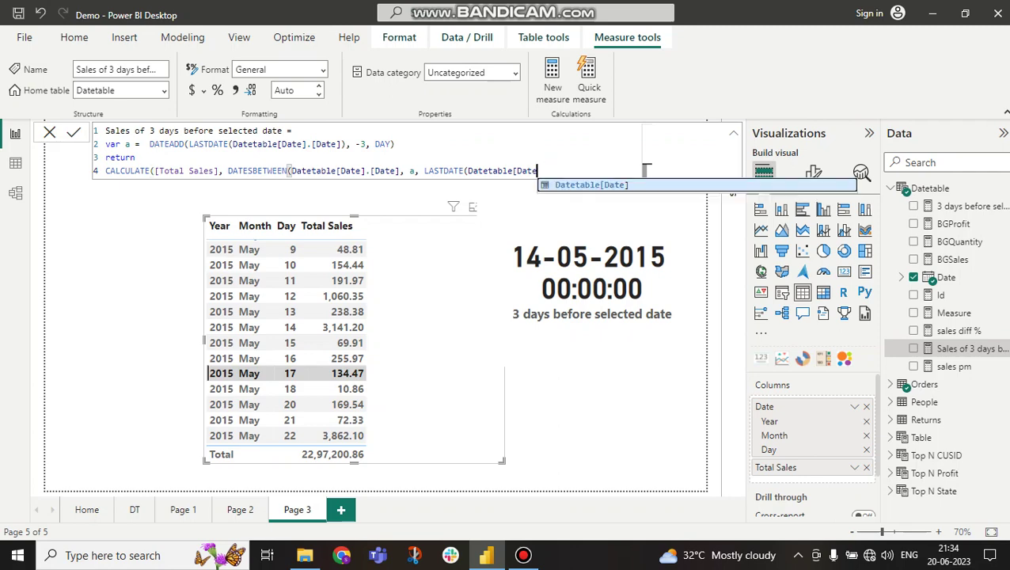
key("BackSpace")
key("BackSpace")
key("BackSpace")
key("BackSpace")
key("BackSpace")
key("BackSpace")
key("BackSpace")
key("BackSpace")
key("BackSpace")
key("BackSpace")
key("BackSpace")
key("BackSpace")
key("BackSpace")
key("BackSpace")
key("BackSpace")
key("BackSpace")
key("BackSpace")
key("BackSpace")
key("BackSpace")
key("BackSpace")
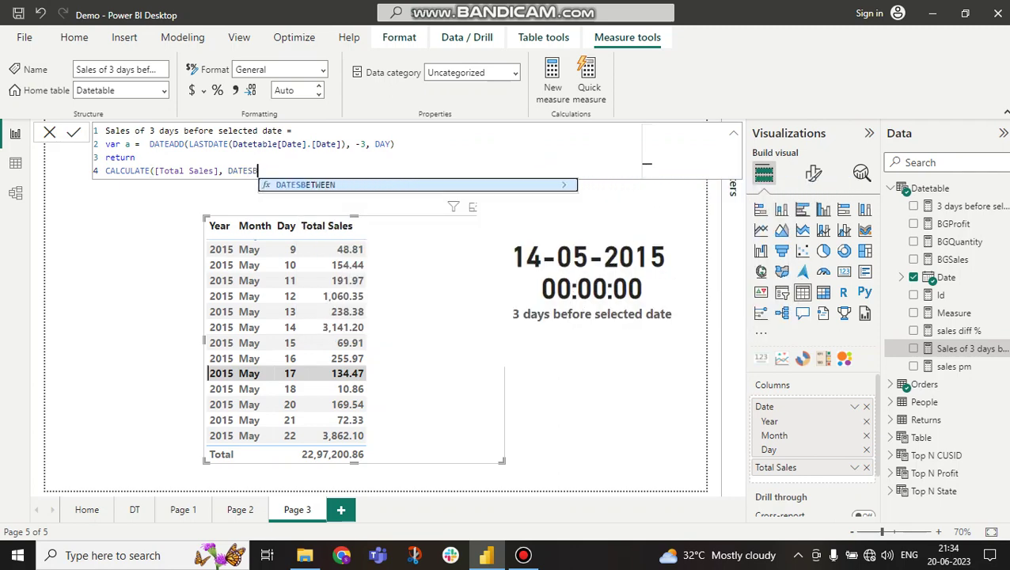
key("BackSpace")
Insert DATESBETWEEN with Datetable[Date].[Date] as the date column and variable a as the start date
type("d")
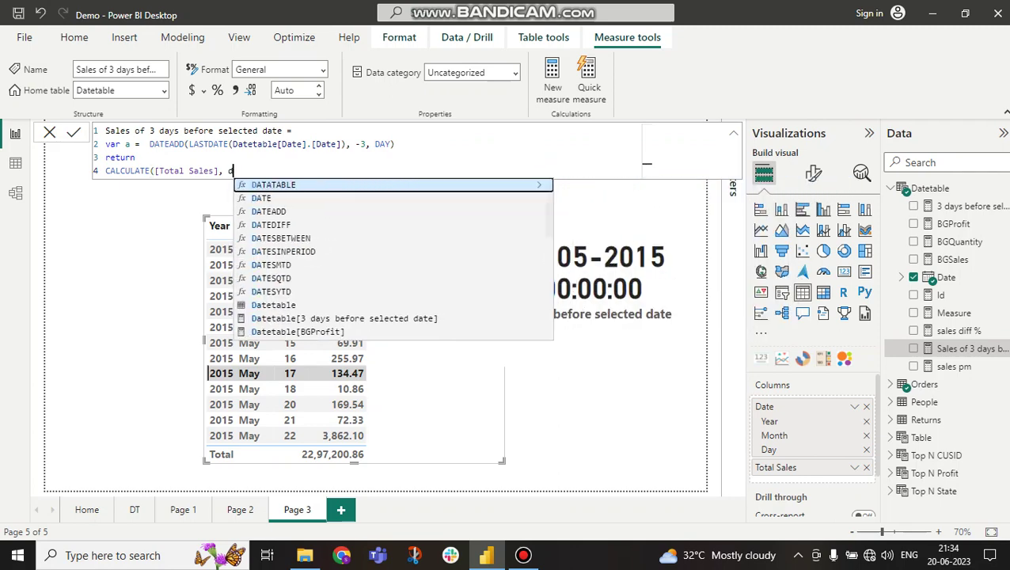
type("ates")
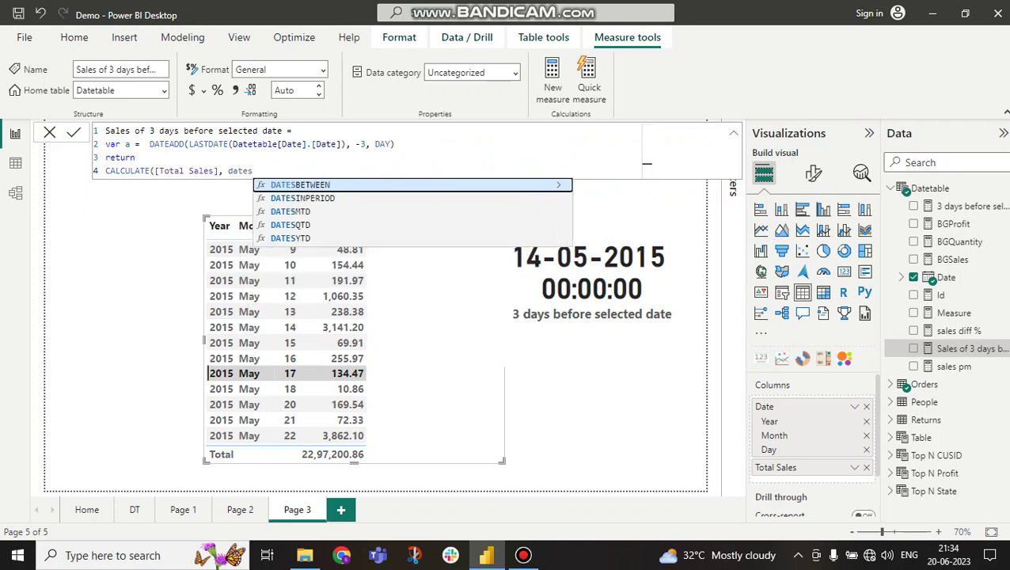
key("Tab")
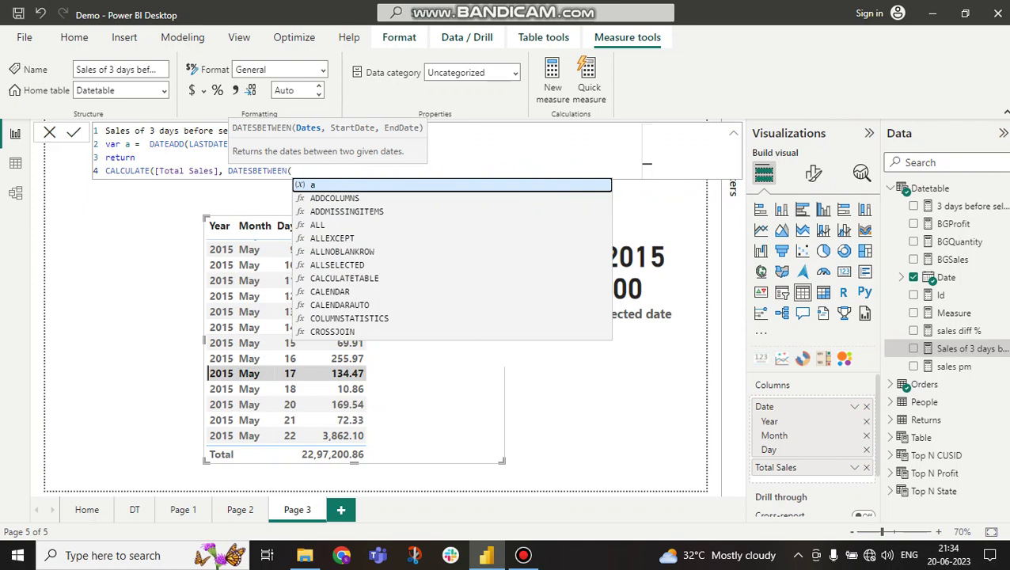
type("date")
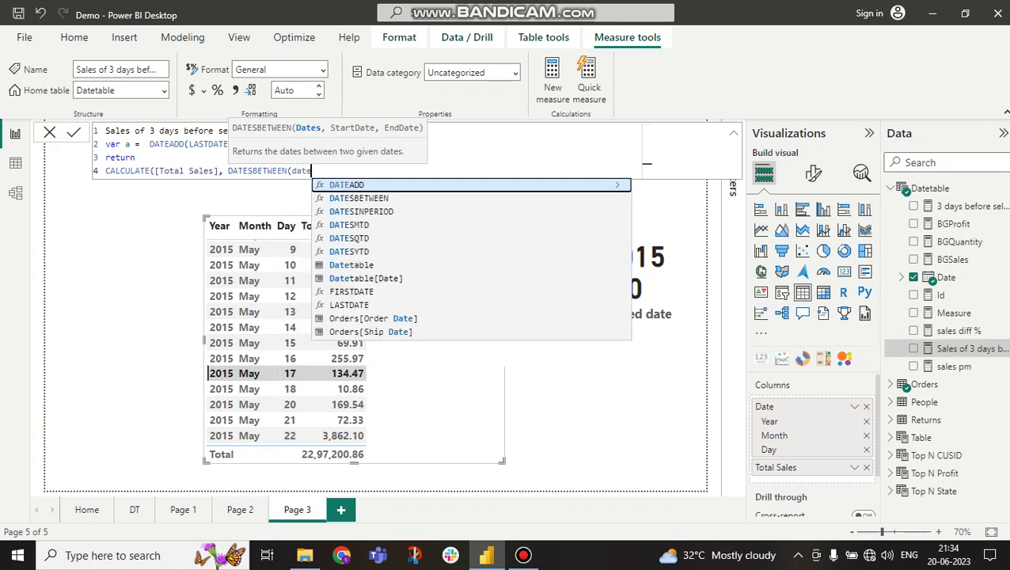
type("ta")
key("Down")
key("Tab")
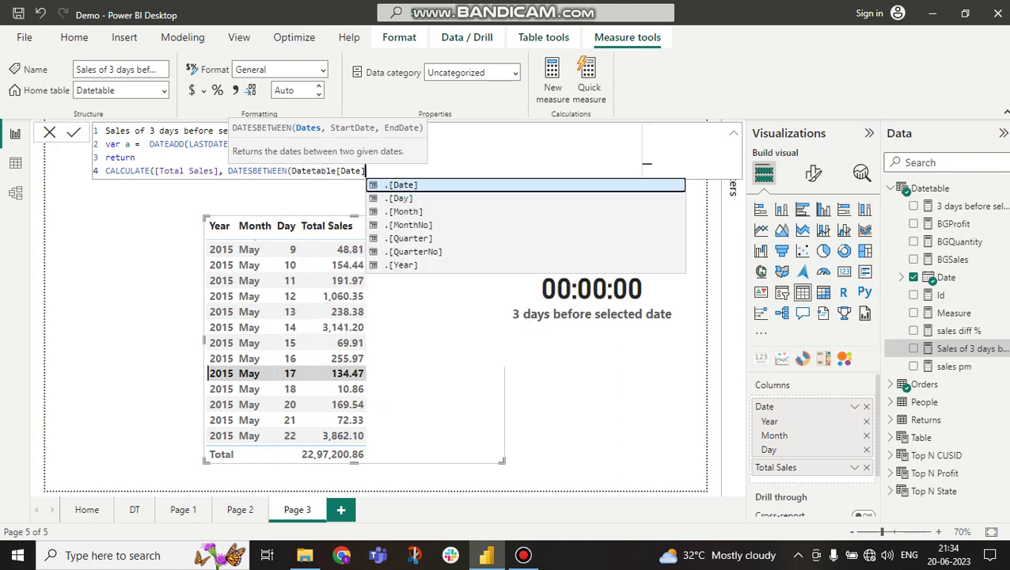
key("Tab")
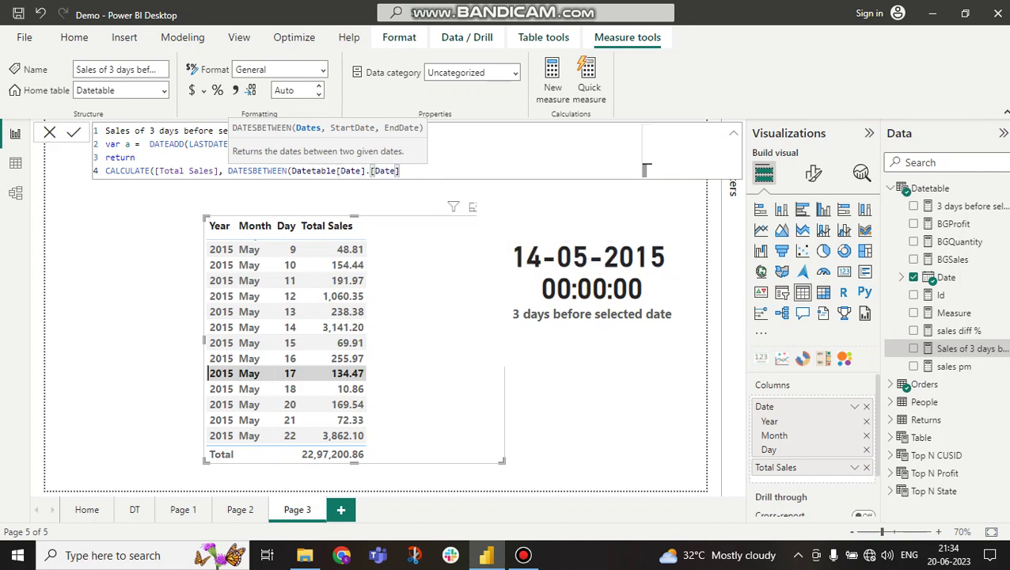
type("2,")
key("BackSpace")
key("BackSpace")
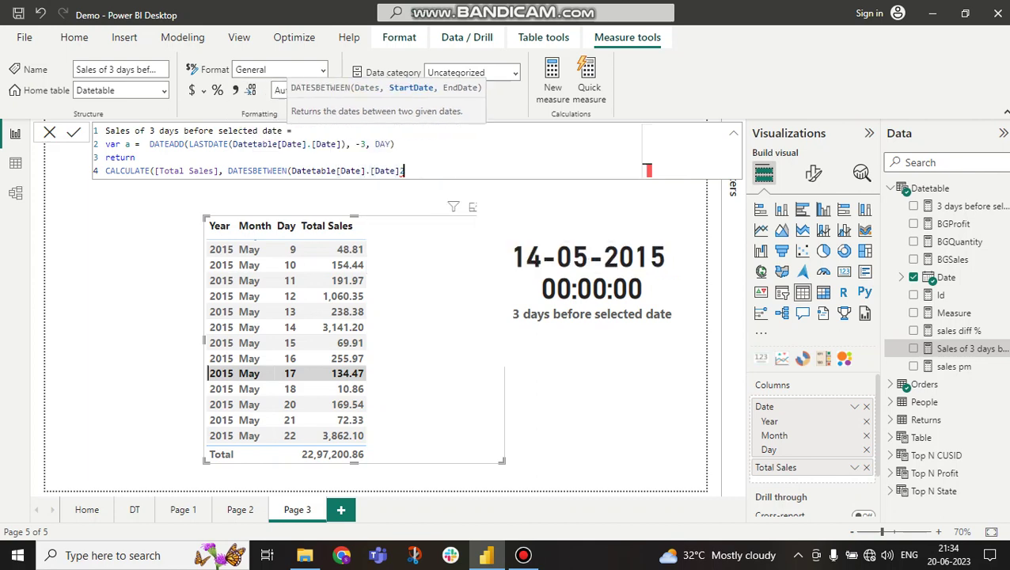
type(",")
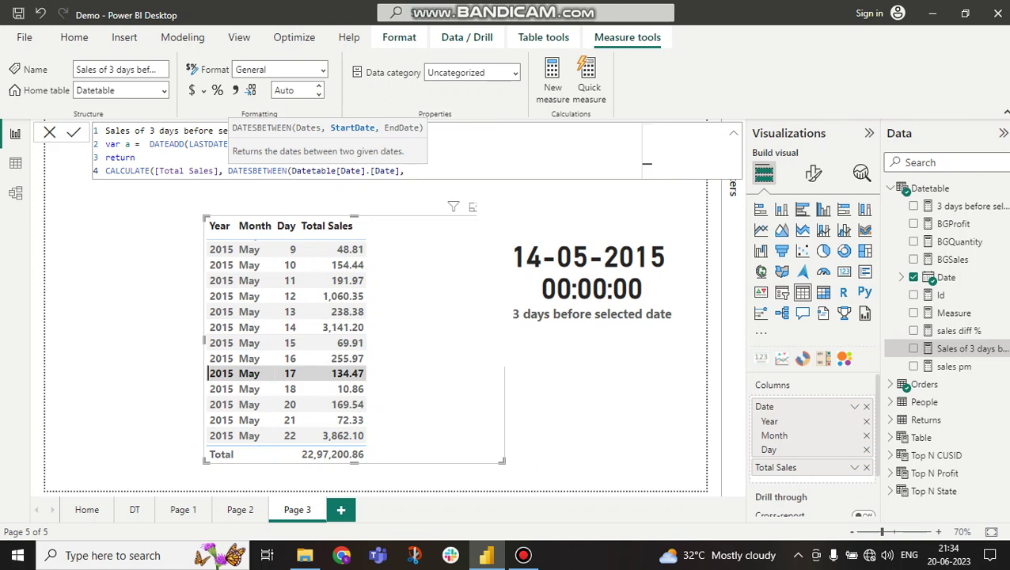
type("a")
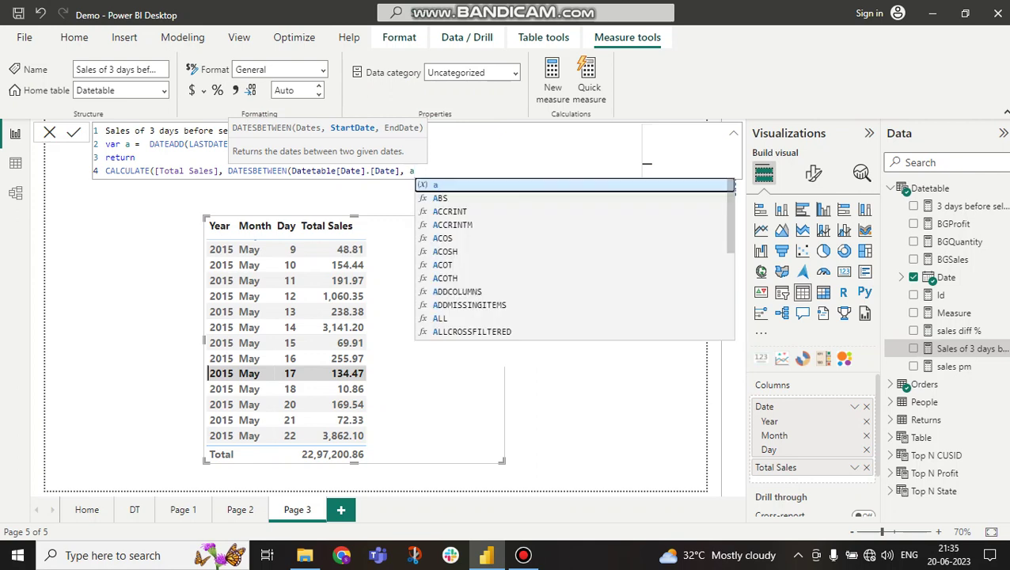
key("Escape")
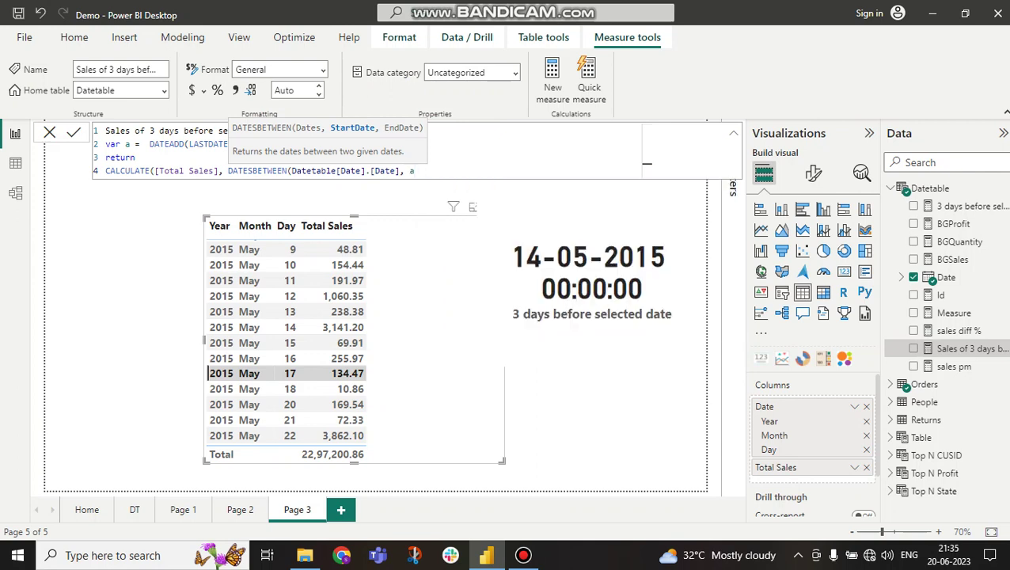
type(",")
Add LASTDATE(Datetable[Date].[Date]) as the end date, close all parentheses and commit
left_click(156, 170)
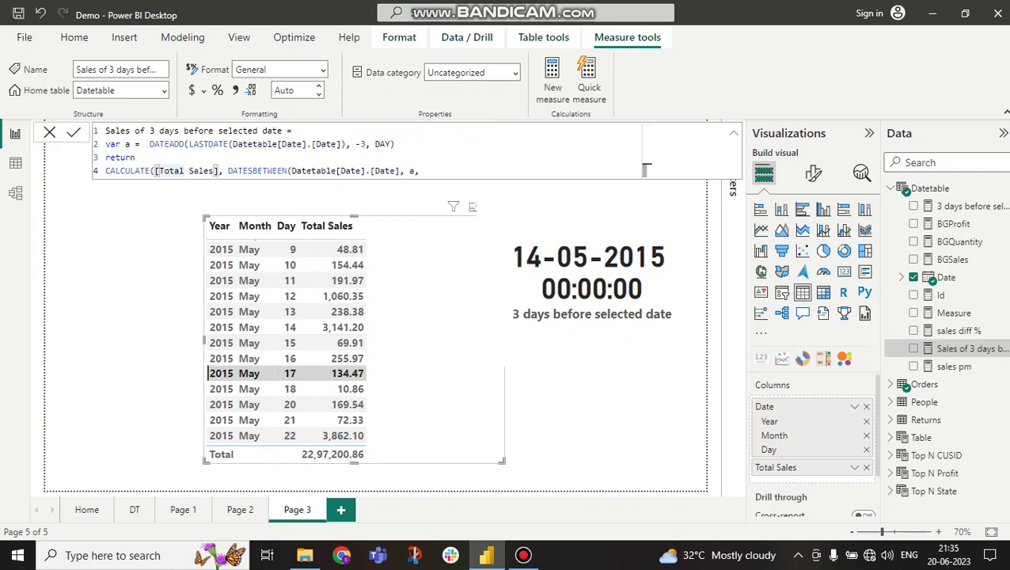
left_click(424, 170)
type("last")
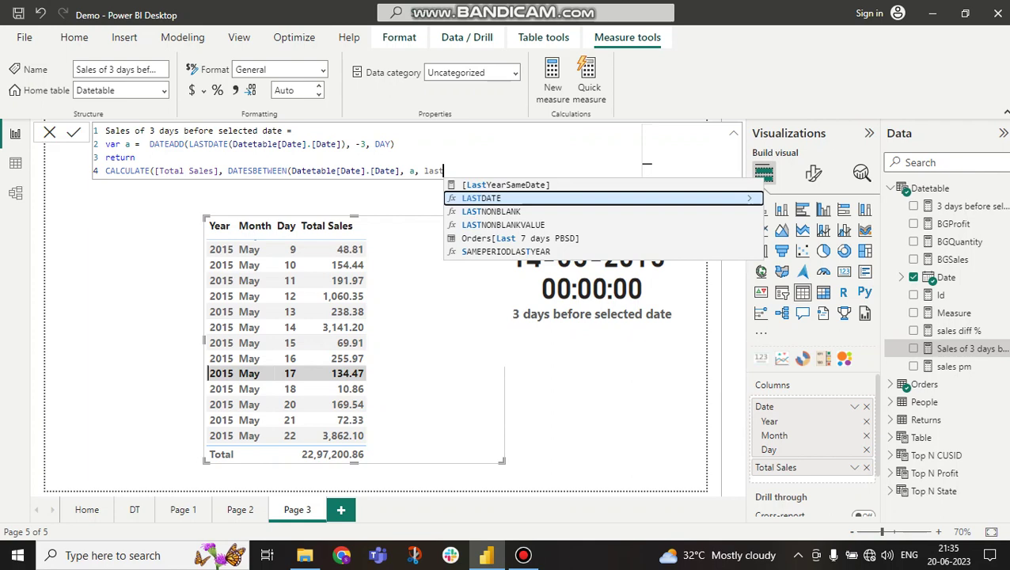
key("Tab")
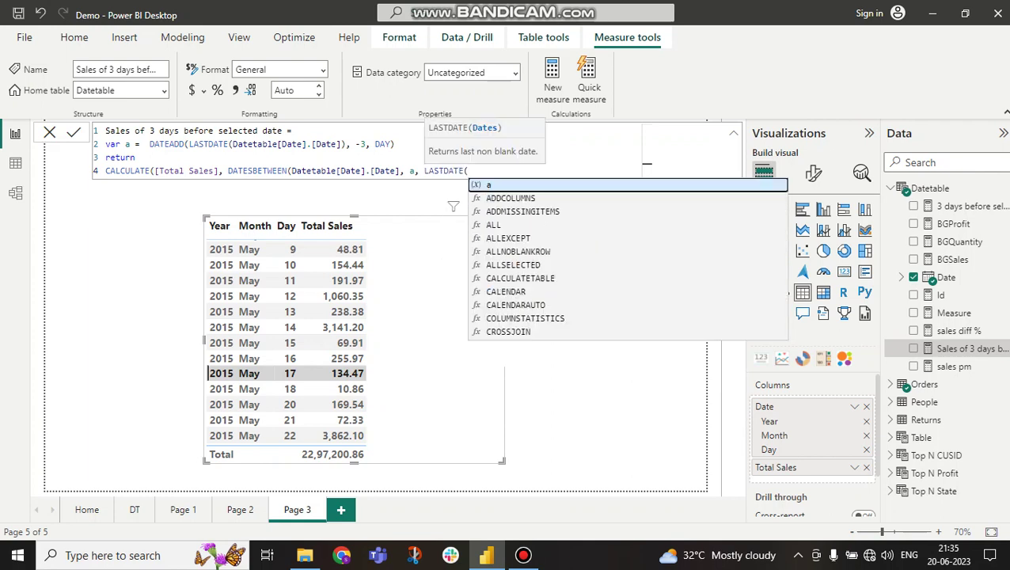
type("dateta")
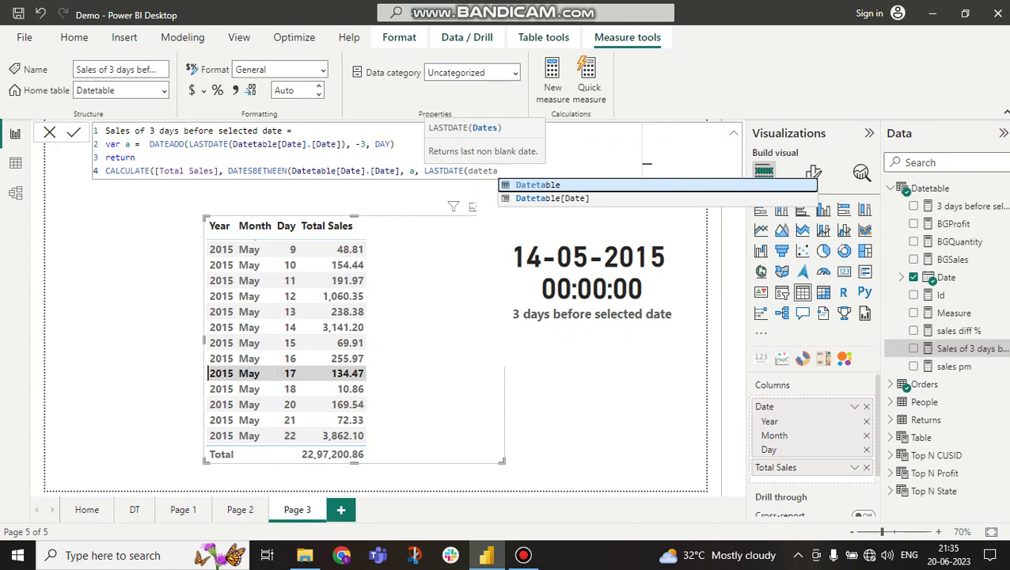
key("Down")
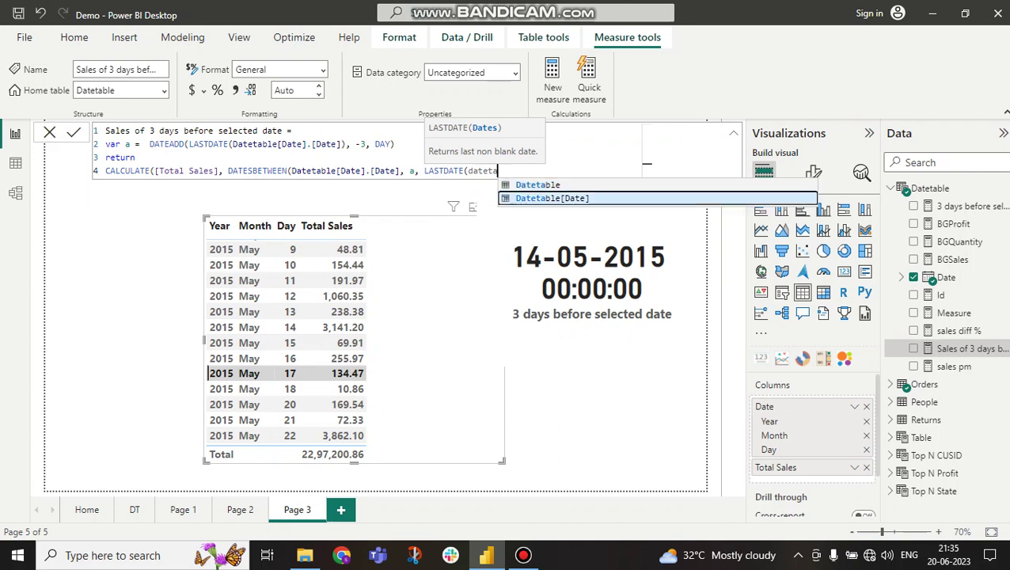
key("Tab")
key("Tab")
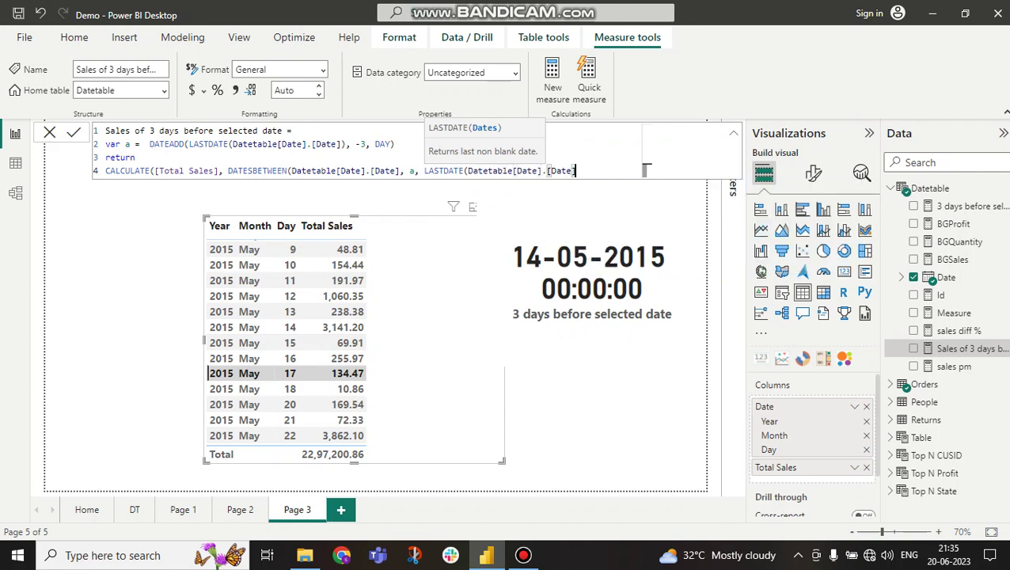
type(")))")
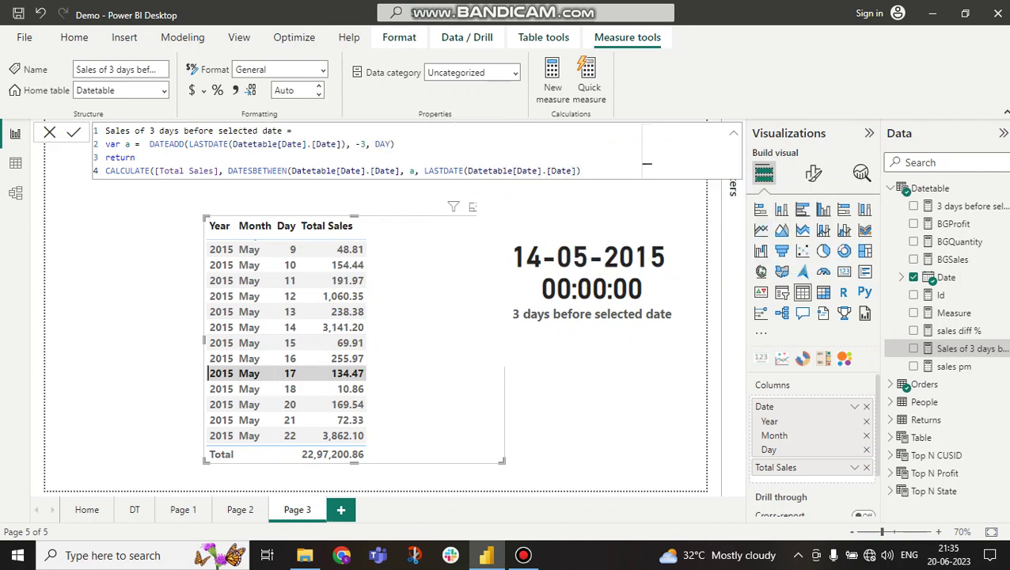
key("Return")
Highlight the start date a, the LASTDATE end date and the -3 offset, then close the formula
left_click(412, 171)
left_click(423, 170)
left_click_drag(423, 170, 576, 170)
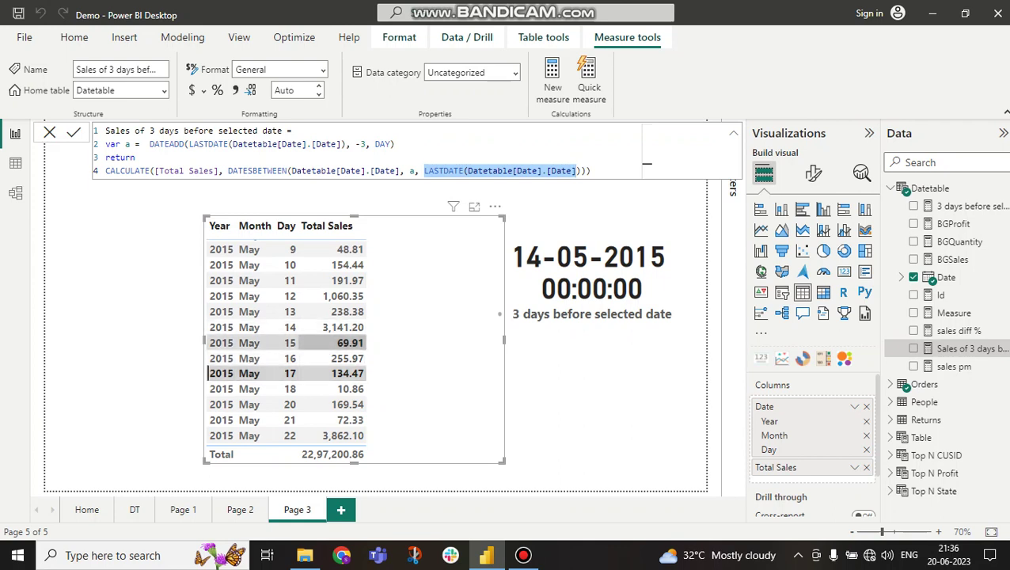
left_click(411, 171)
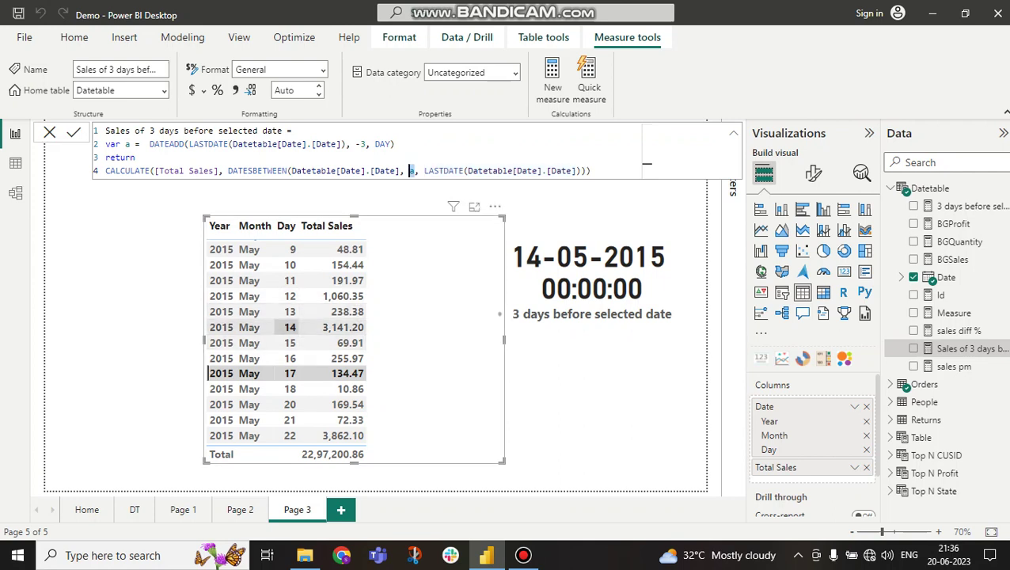
left_click_drag(370, 144, 354, 144)
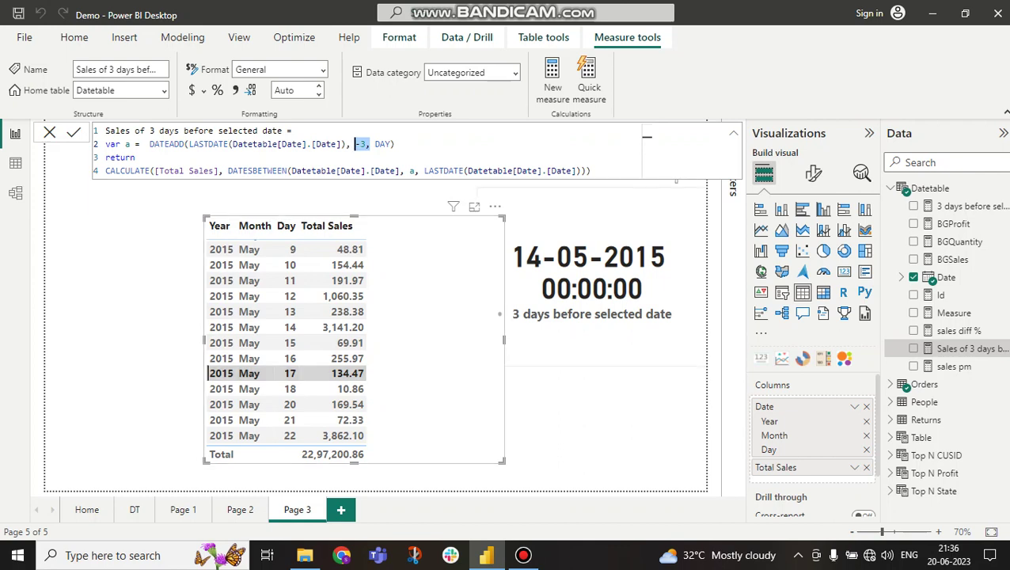
left_click(49, 132)
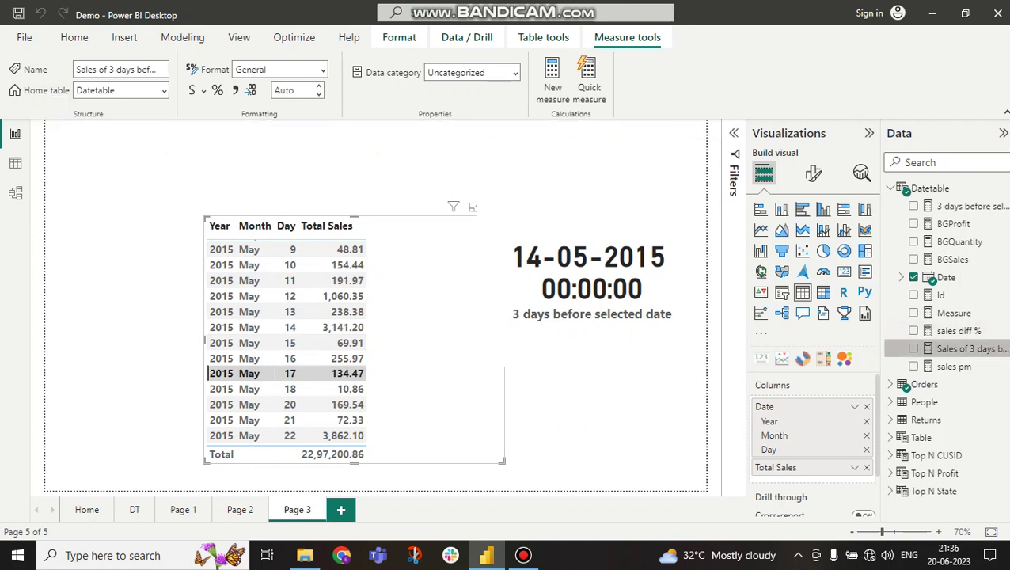
Add a narrow card for Sales of 3 days before selected date (3.60K) beside the table
left_click_drag(965, 348, 48, 293)
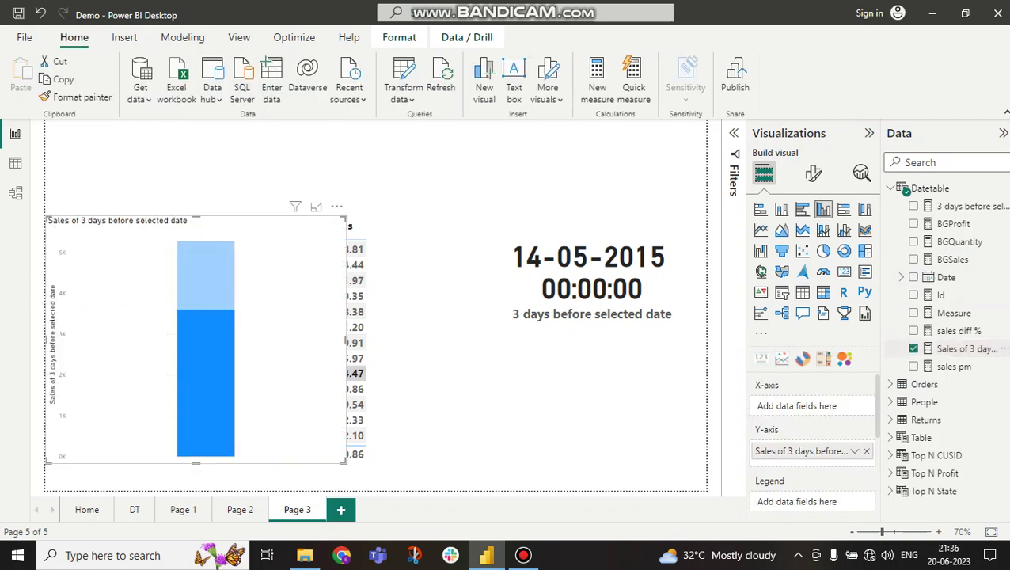
left_click(844, 271)
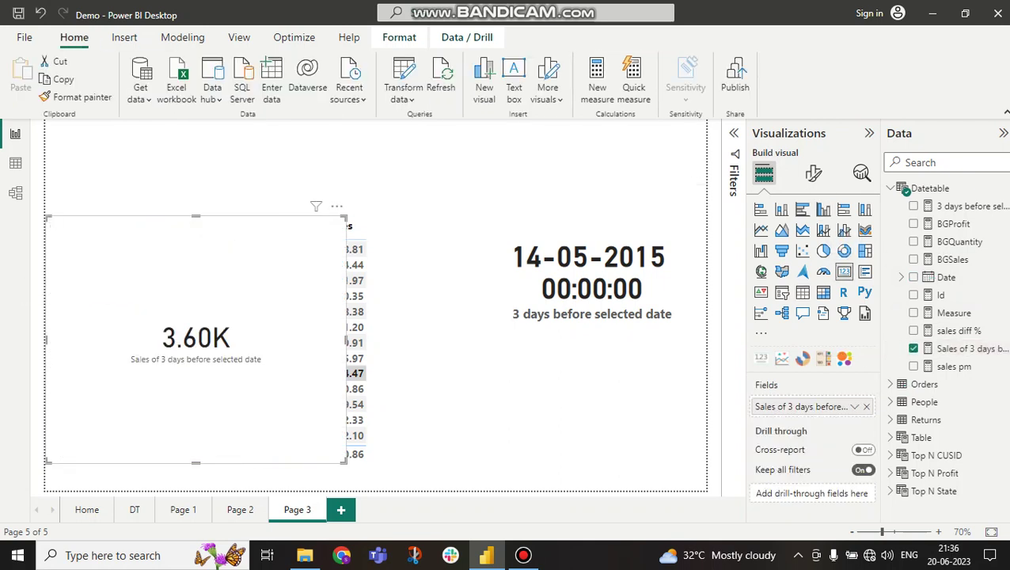
left_click_drag(346, 340, 188, 340)
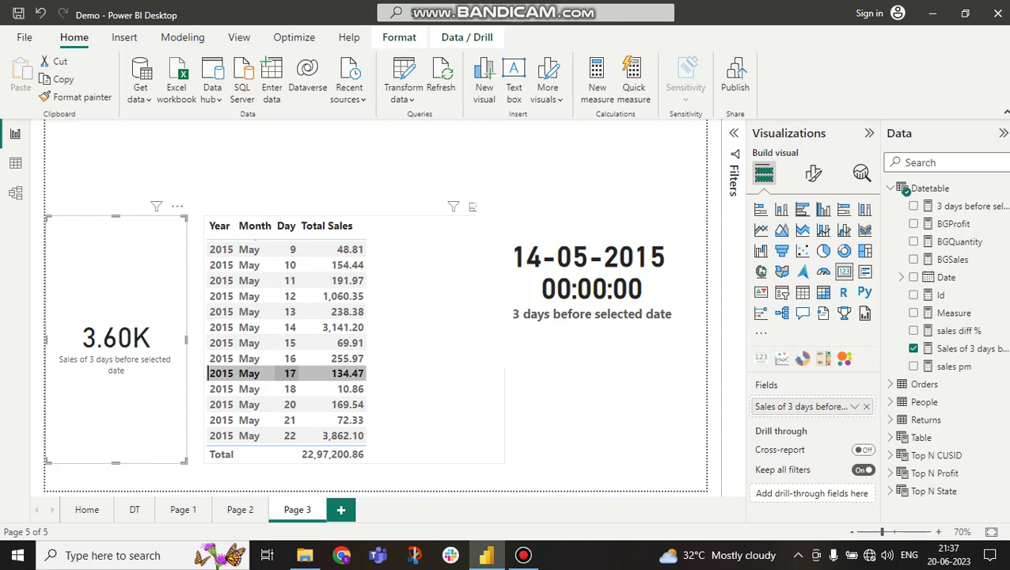
left_click(966, 348)
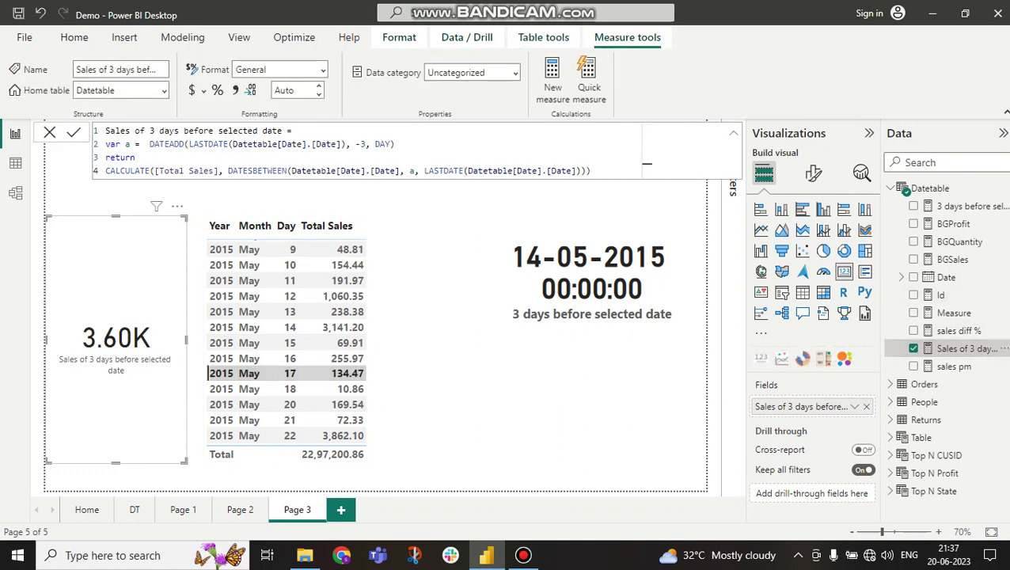
Append -1 after LASTDATE(Datetable[Date].[Date]) so the card recalculates to 3.47K
left_click(647, 170)
key("Left")
key("Left")
type("-1")
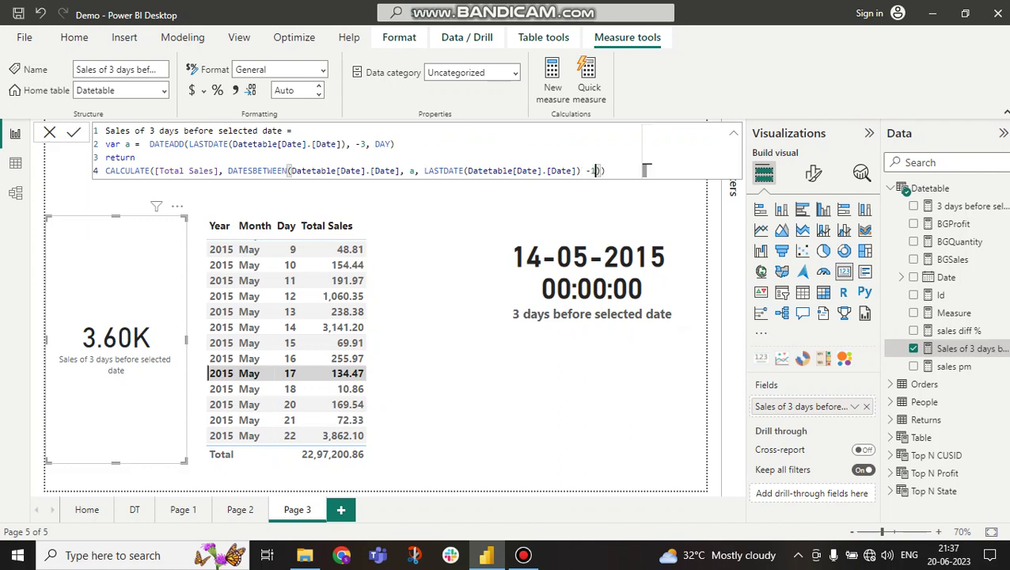
key("Return")
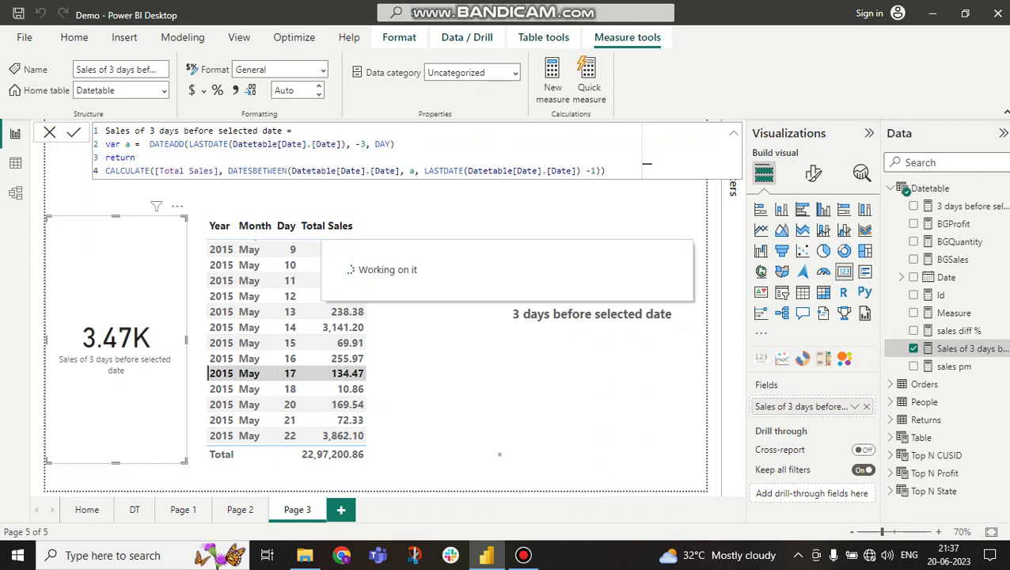